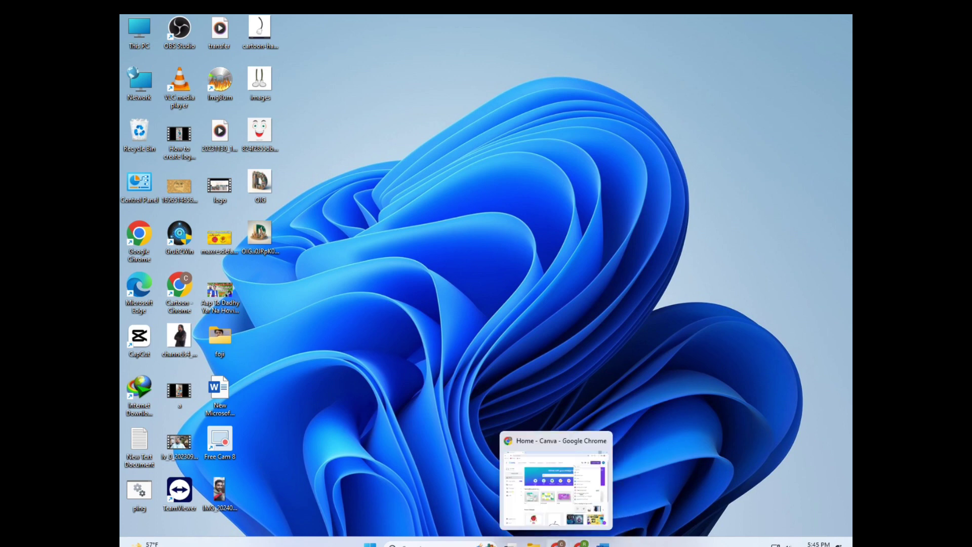
# Step: Open a new Chrome tab and search Google for 'bing'
pyautogui.click(557, 544)
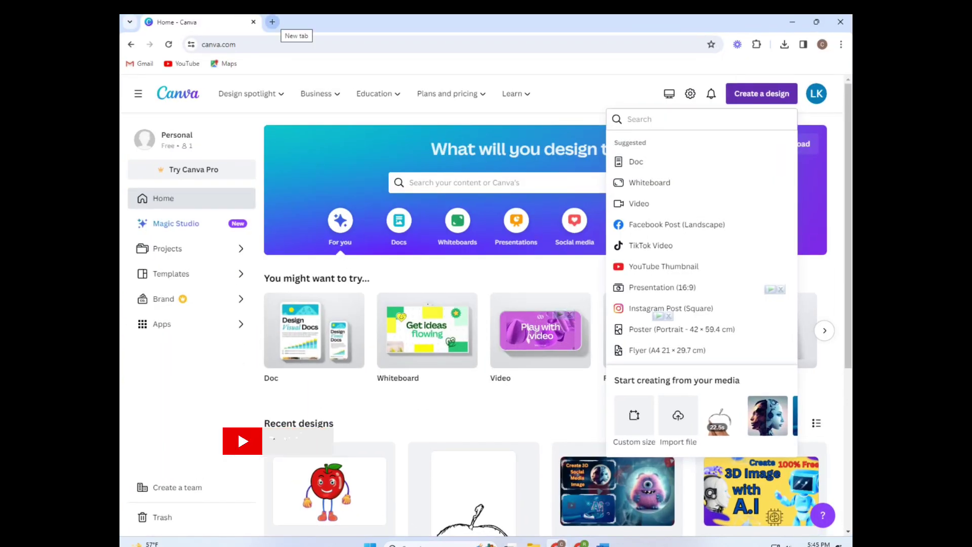
pyautogui.click(271, 22)
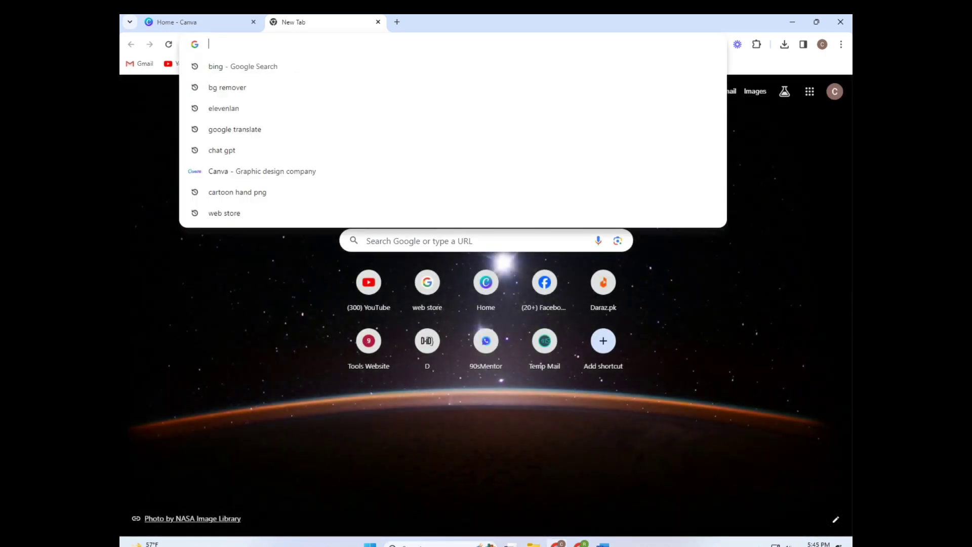
pyautogui.write('bing')
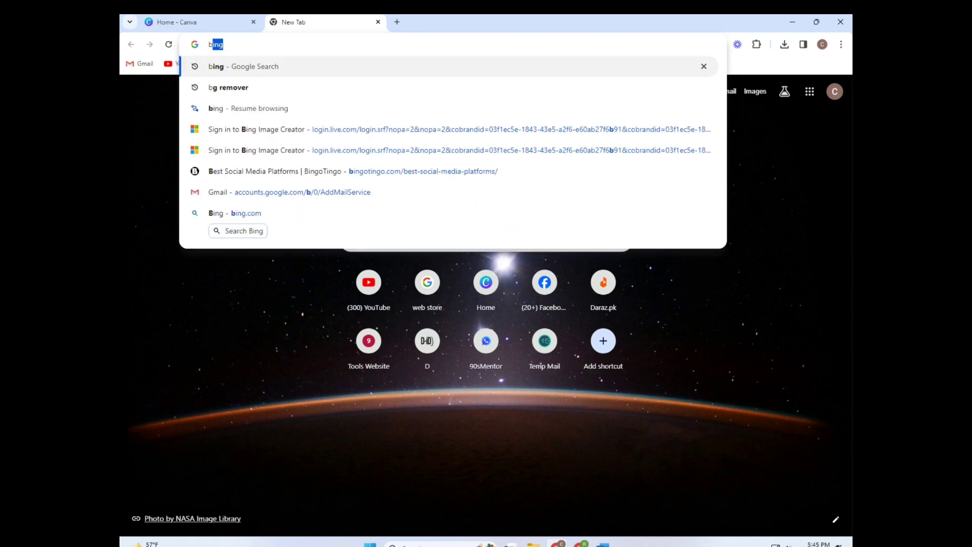
pyautogui.press('Return')
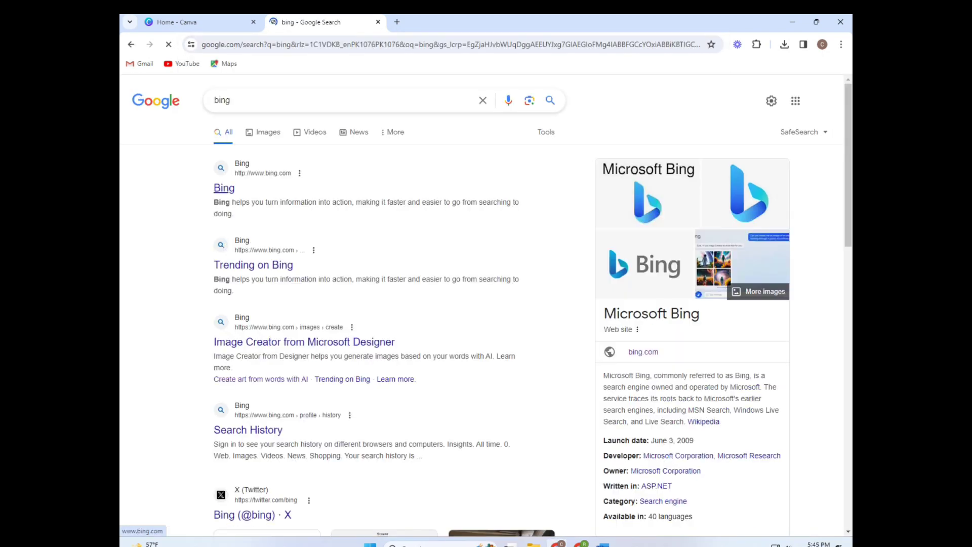
# Step: Go from the Bing search result through Bing Images to Image Creator
pyautogui.click(224, 188)
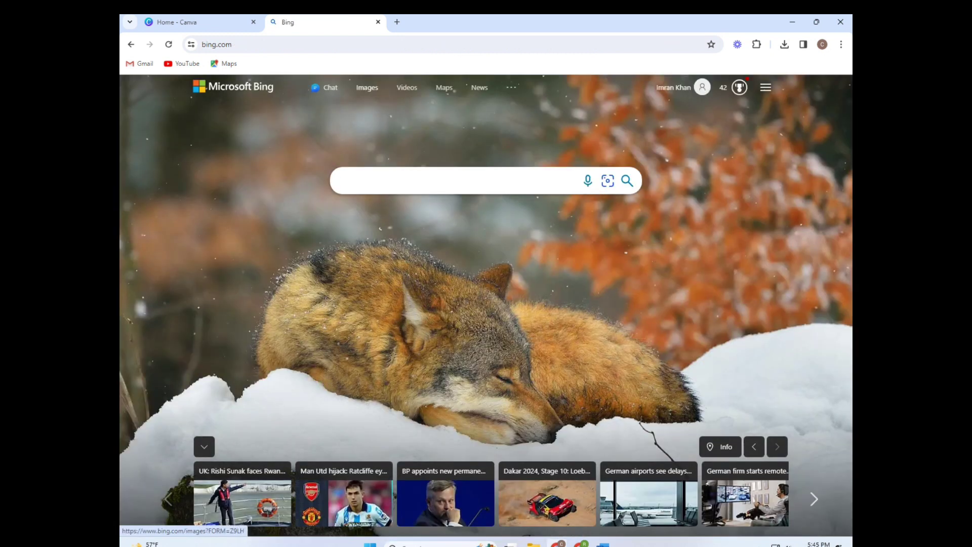
pyautogui.click(367, 89)
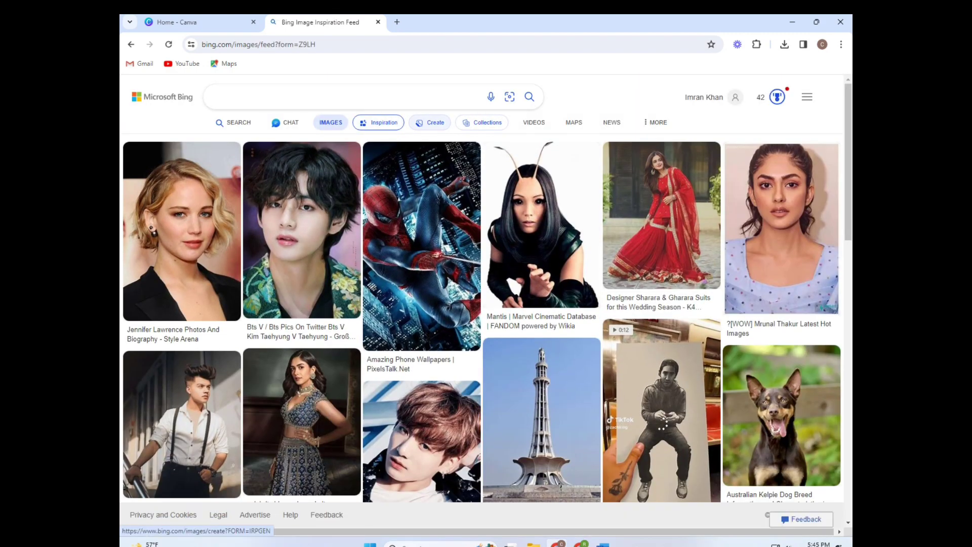
pyautogui.click(430, 122)
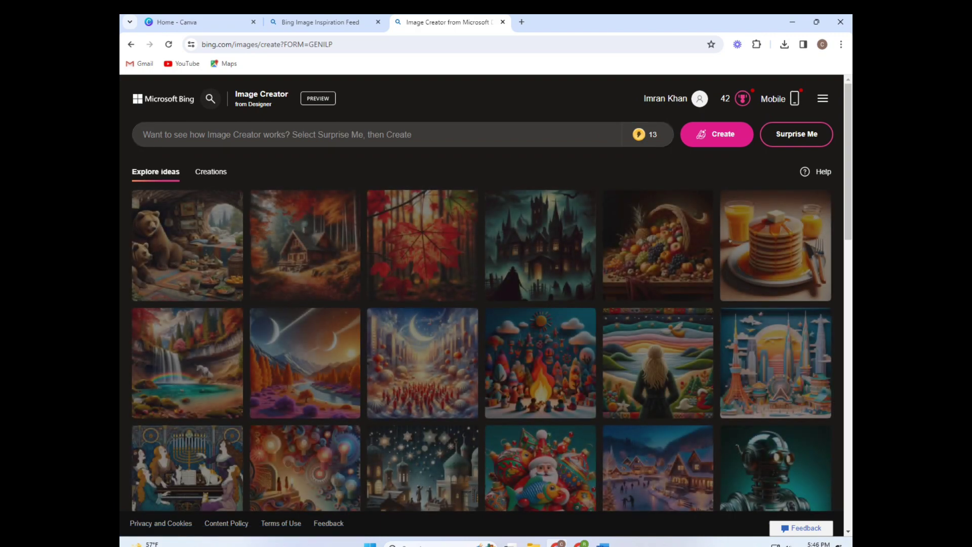
# Step: Copy the Prompt 2 text from the Word prompts document, then minimise Word
pyautogui.click(603, 544)
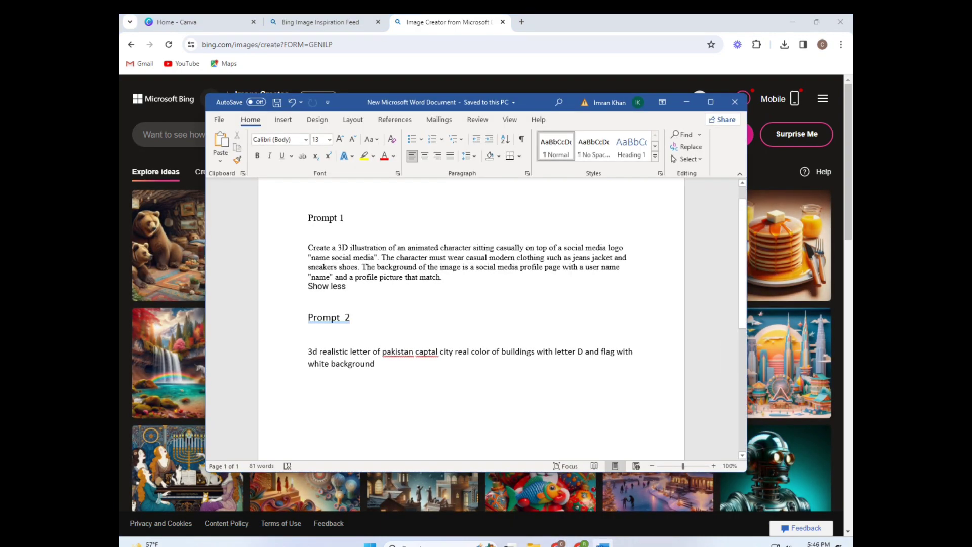
pyautogui.moveTo(375, 364)
pyautogui.mouseDown()
pyautogui.moveTo(308, 363)
pyautogui.moveTo(307, 351)
pyautogui.mouseUp()
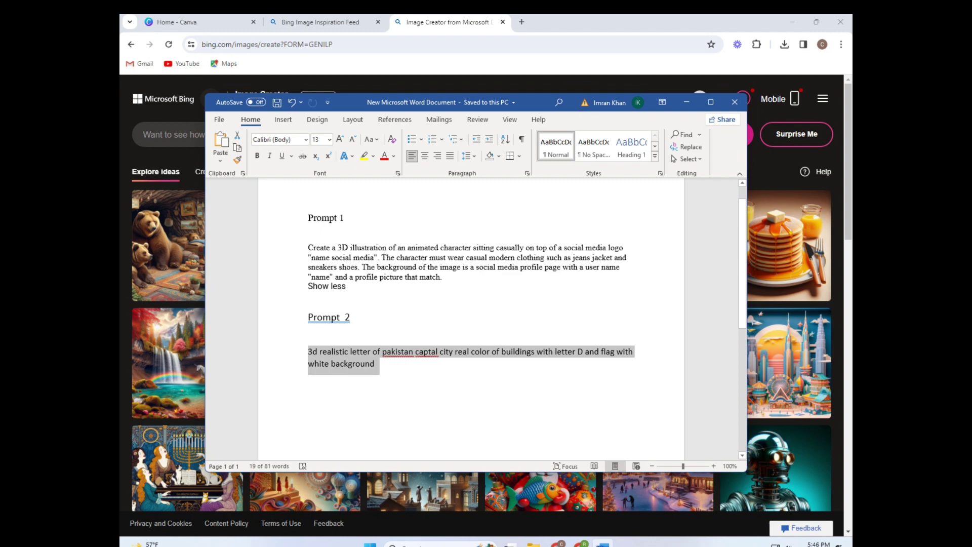
pyautogui.hotkey('ctrl', 'c')
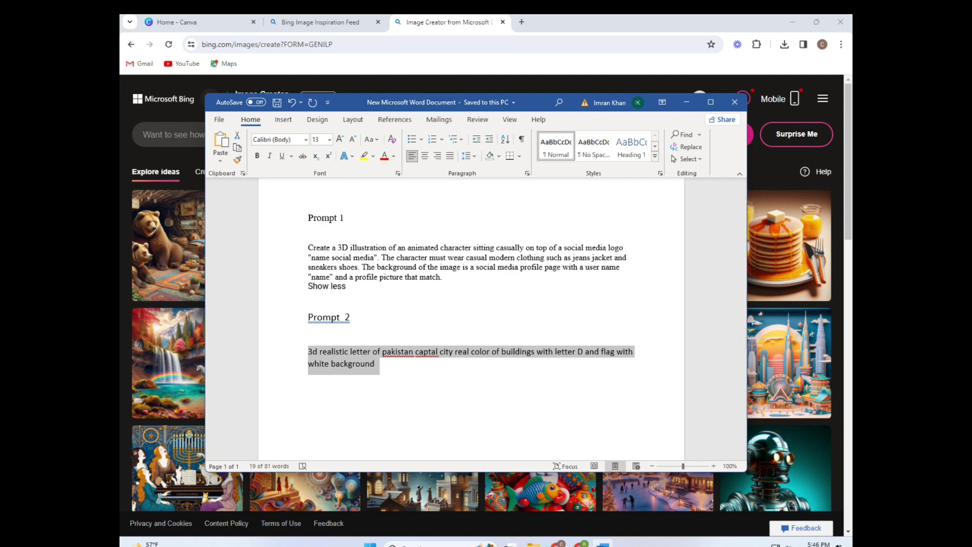
pyautogui.click(687, 102)
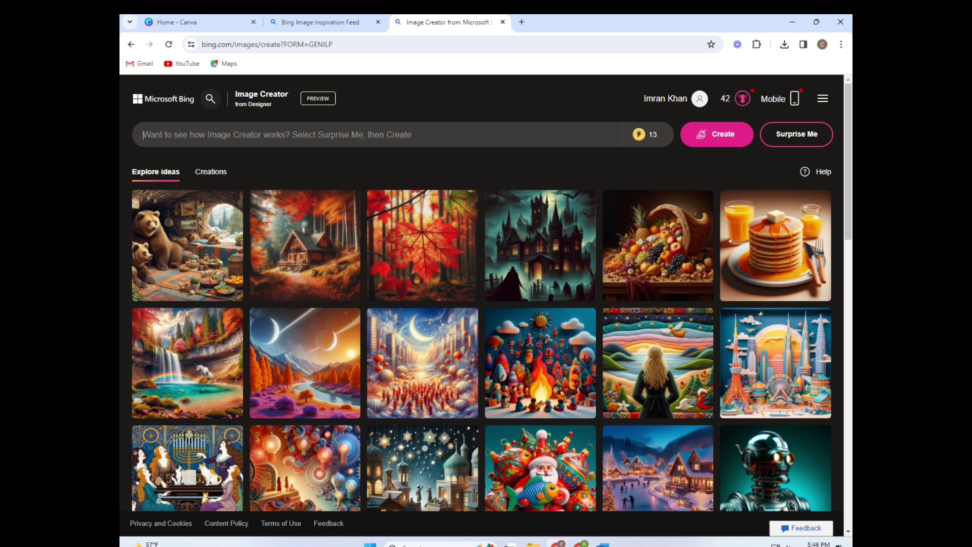
# Step: Paste the Pakistan prompt, change the letter 'D' to 'p', and generate the images
pyautogui.hotkey('ctrl', 'v')
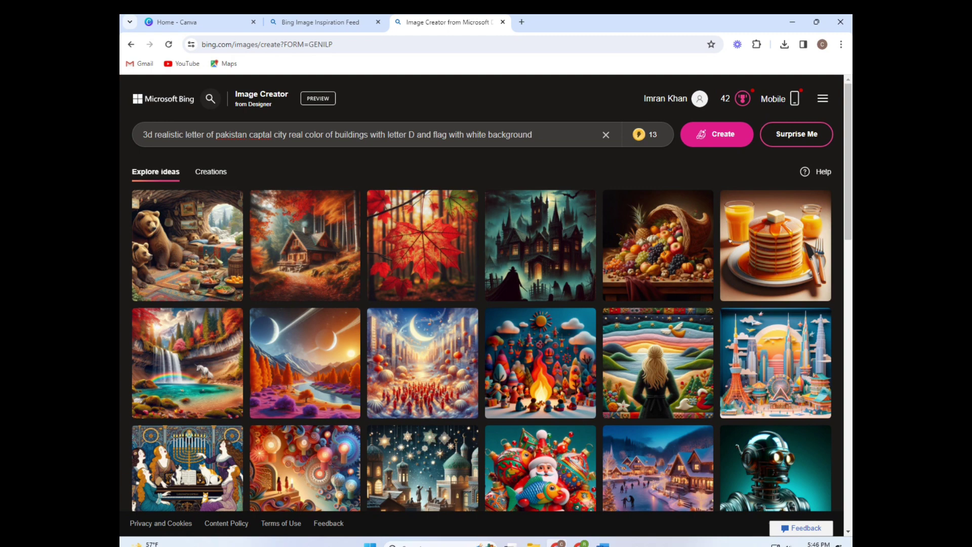
pyautogui.click(416, 135)
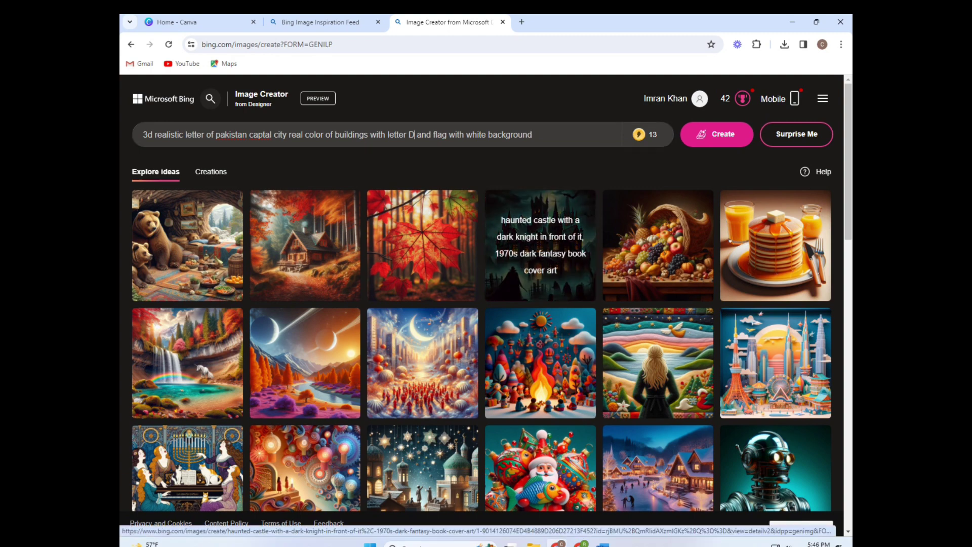
pyautogui.press('BackSpace')
pyautogui.write('p')
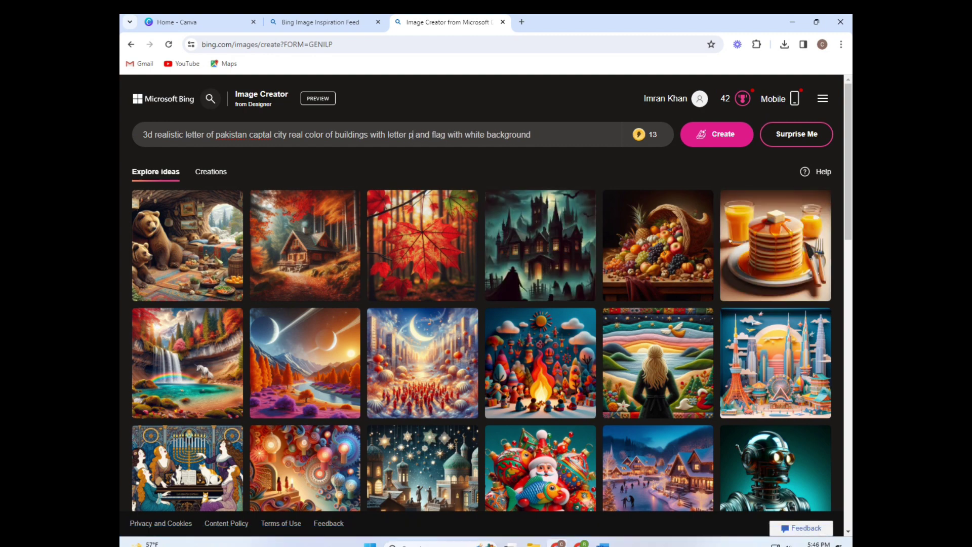
pyautogui.press('Return')
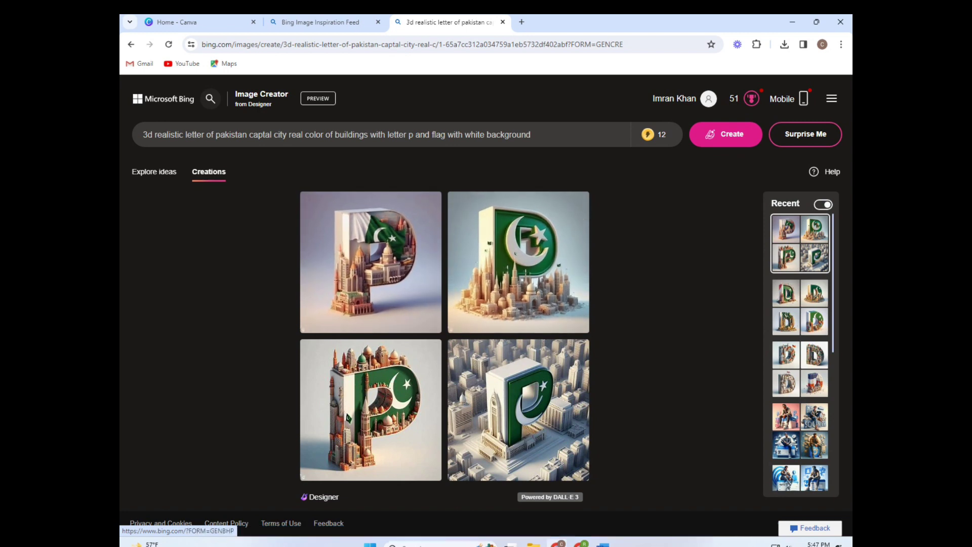
# Step: Change the prompt's country from 'pakistan' to 'india' and letter 'p' to 'i', then generate
pyautogui.click(247, 134)
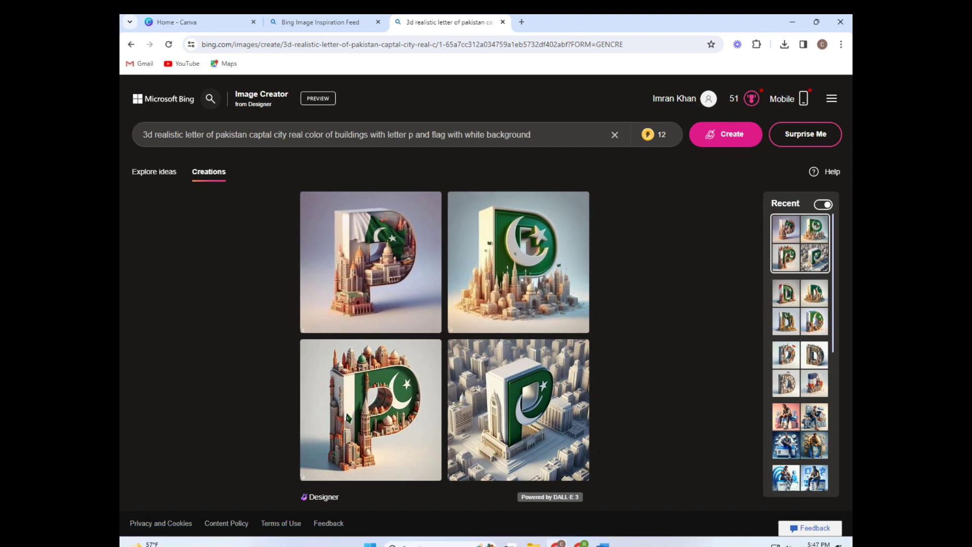
pyautogui.press('BackSpace')
pyautogui.press('BackSpace')
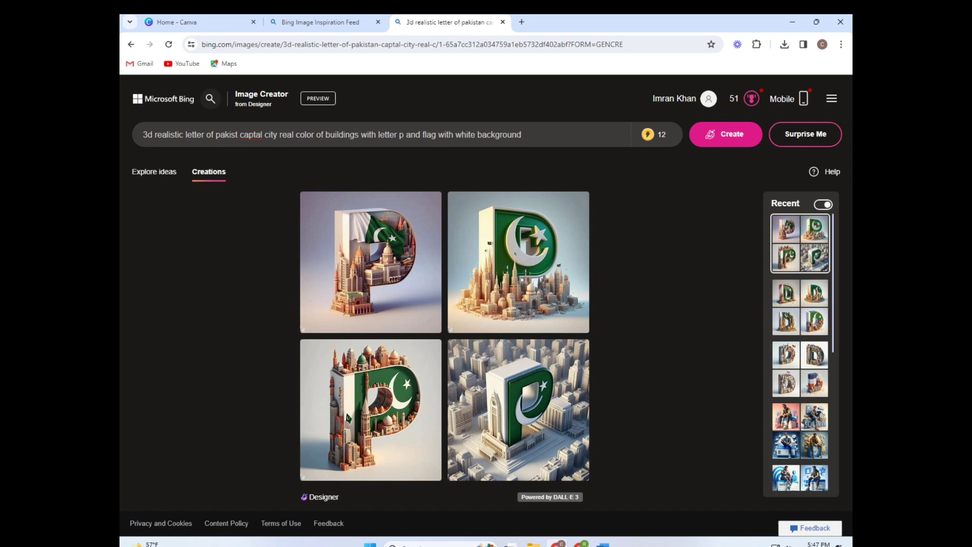
pyautogui.press('BackSpace')
pyautogui.press('BackSpace')
pyautogui.press('BackSpace')
pyautogui.press('BackSpace')
pyautogui.press('BackSpace')
pyautogui.press('BackSpace')
pyautogui.press('BackSpace')
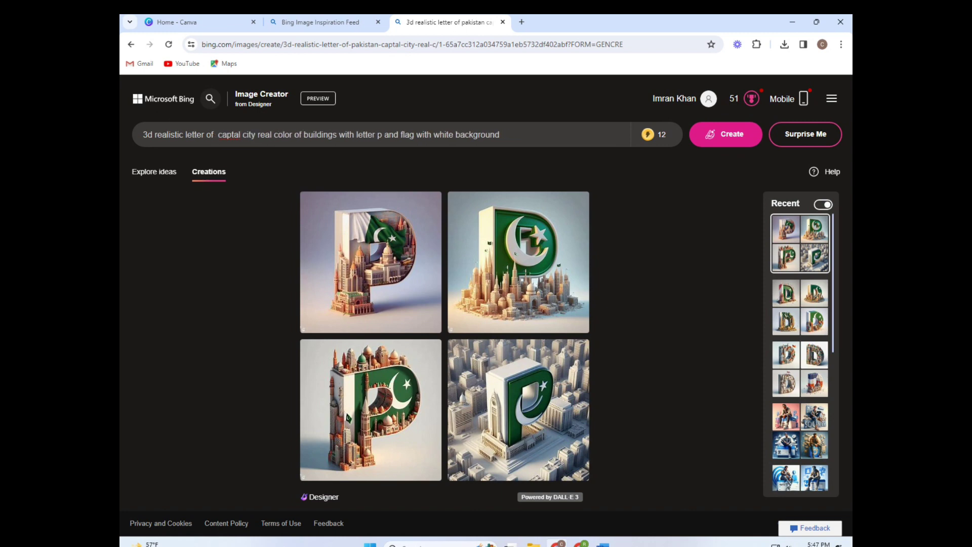
pyautogui.write('india')
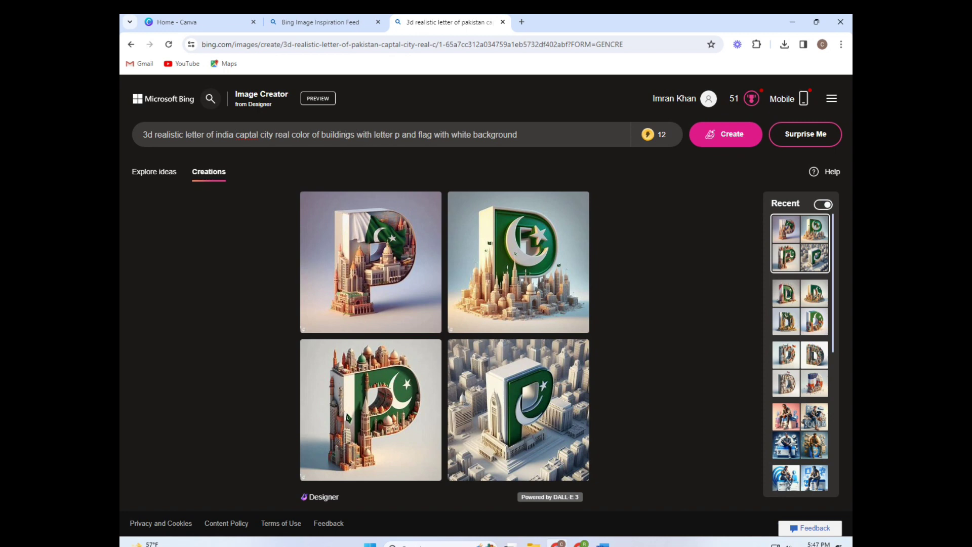
pyautogui.press('BackSpace')
pyautogui.write('i')
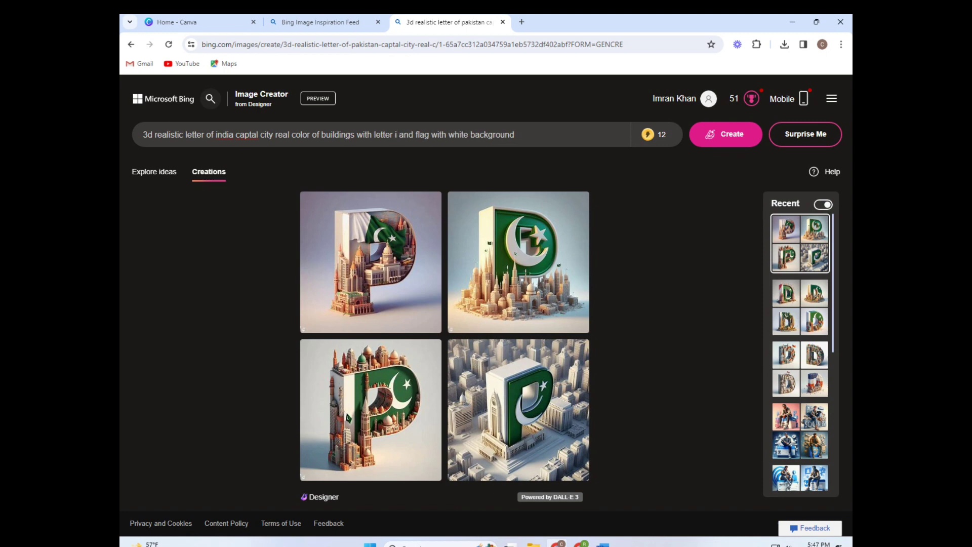
pyautogui.press('Return')
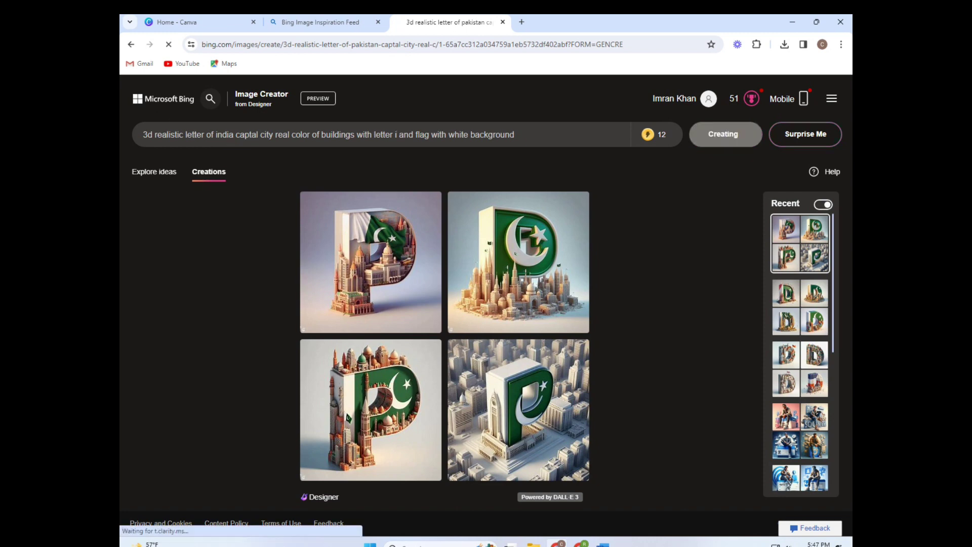